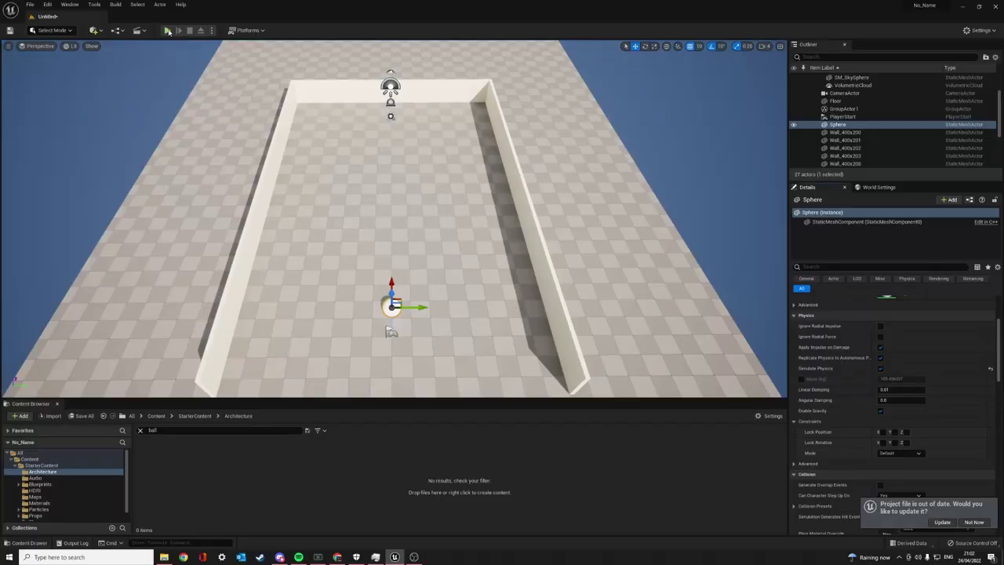
Step: Run the level in Play-in-Editor, move toward the falling ball with W, then stop with Esc
{"action": "left_click", "coordinate": [167, 30]}
{"action": "left_click", "coordinate": [204, 85]}
{"action": "key", "text": "w"}
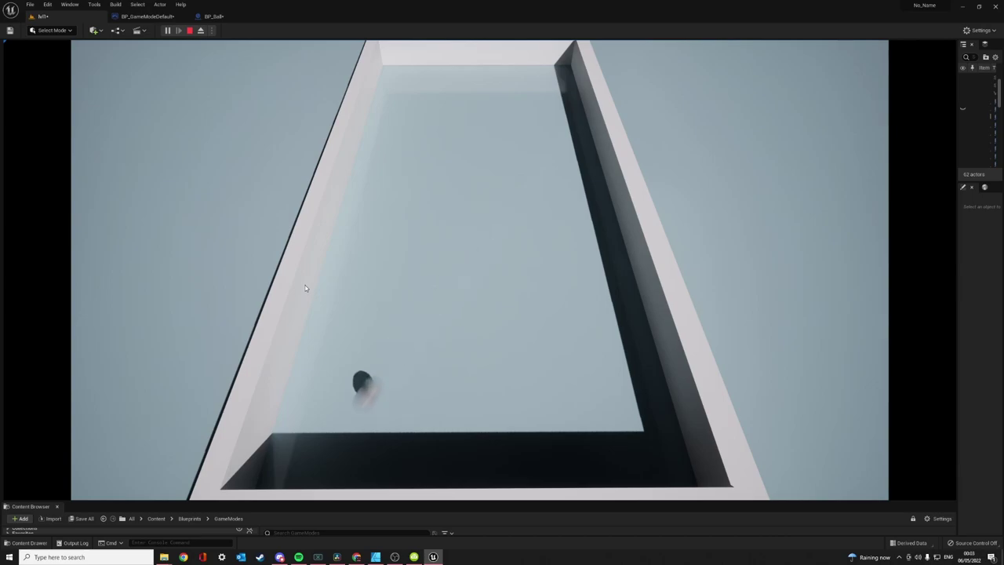
{"action": "key", "text": "Escape"}
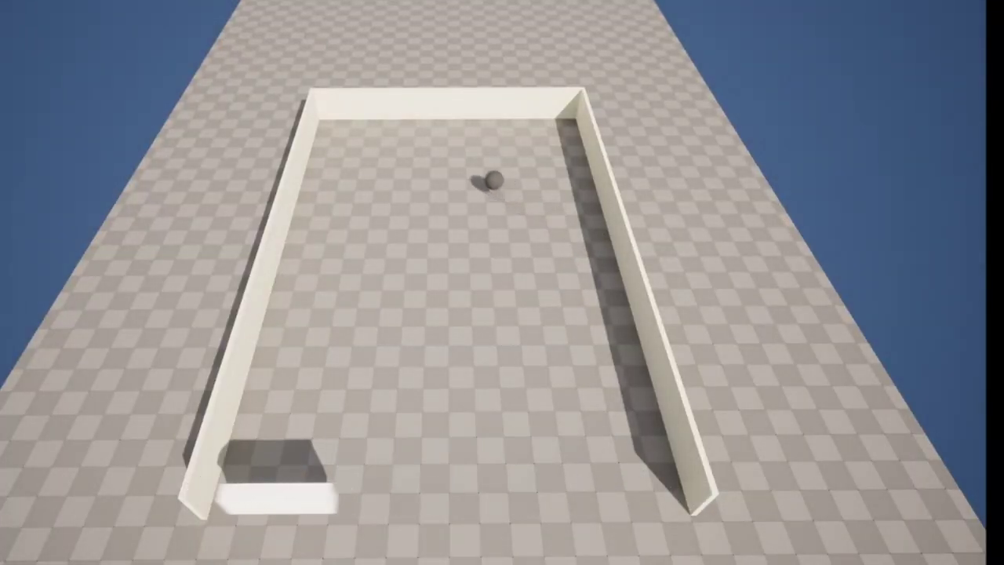
Step: Slide the paddle left and right under the ball to bounce it upward, then end the session
{"action": "key", "text": "Right"}
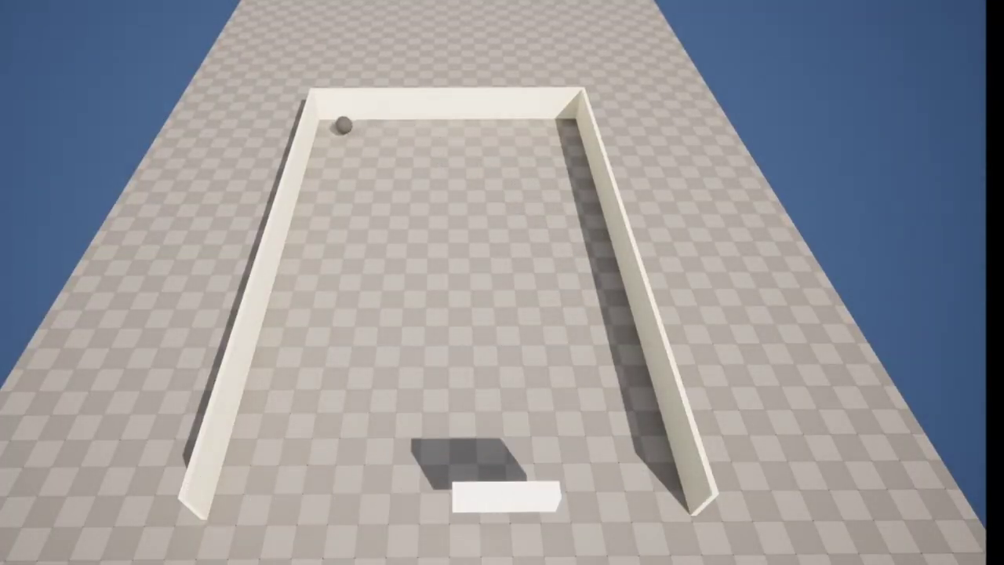
{"action": "key", "text": "Left"}
{"action": "key", "text": "Right"}
{"action": "key", "text": "Right"}
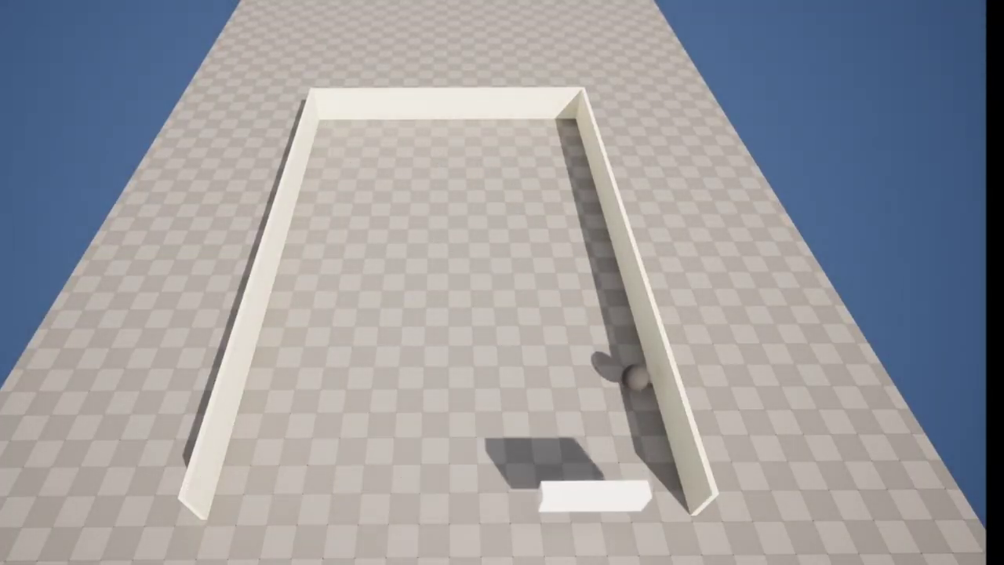
{"action": "key", "text": "Left"}
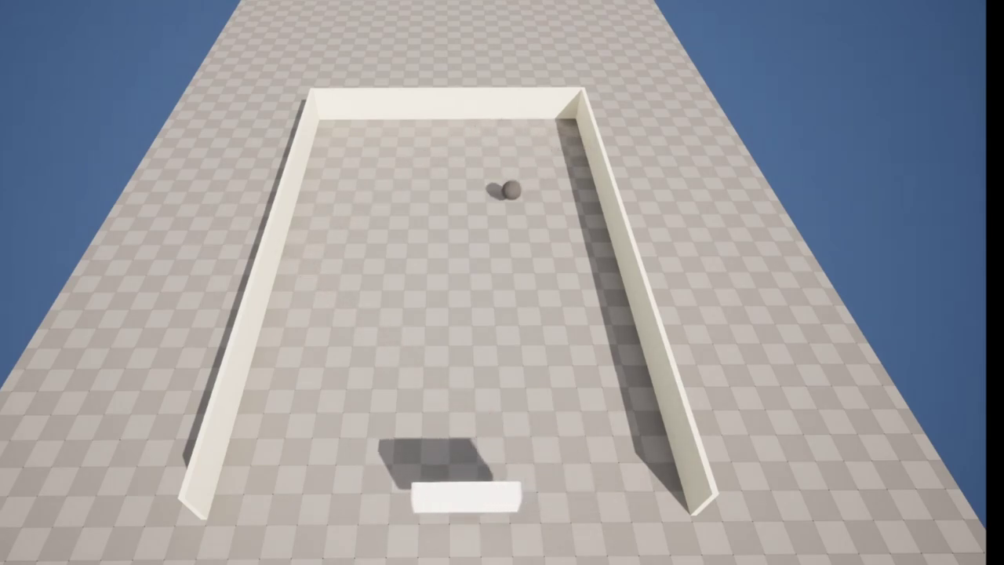
{"action": "key", "text": "Left"}
{"action": "key", "text": "Right"}
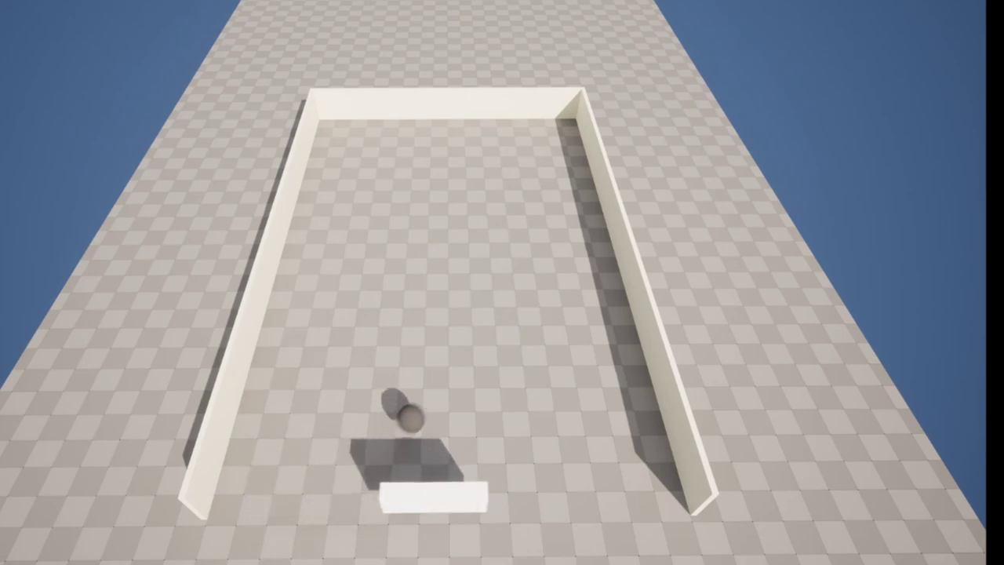
{"action": "key", "text": "Escape"}
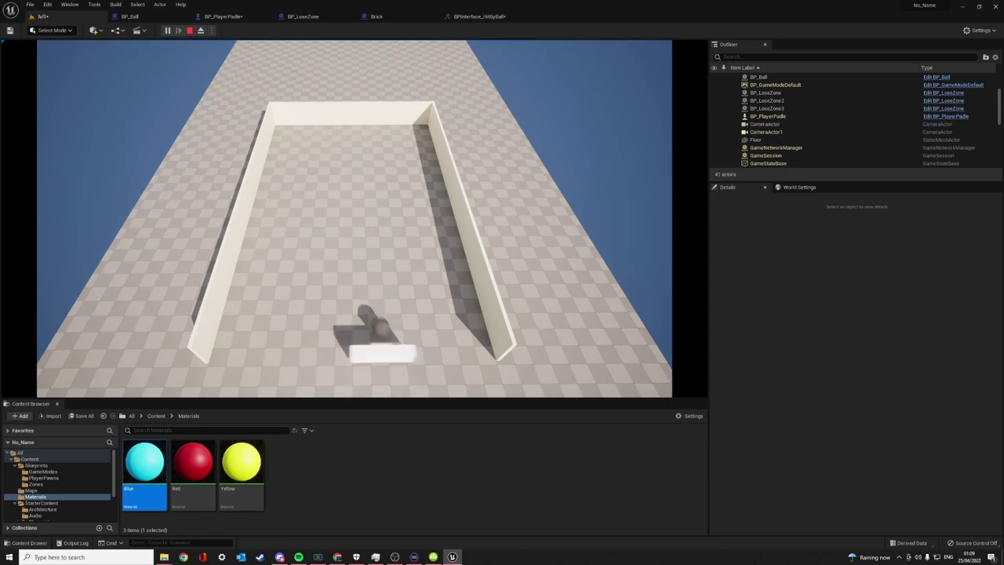
Step: Stop the current session and start a fresh Play-in-Editor run of the arena
{"action": "key", "text": "Escape"}
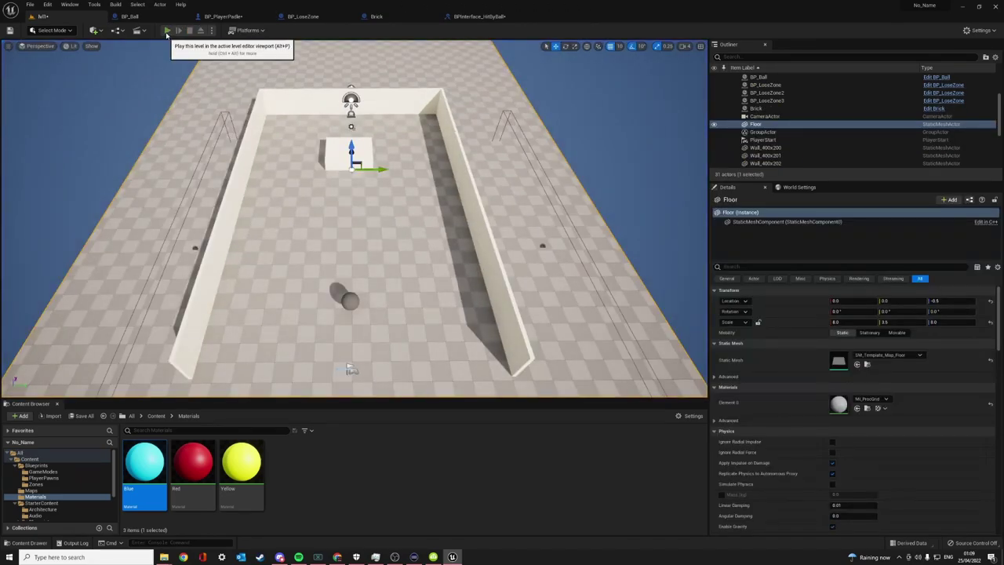
{"action": "left_click", "coordinate": [166, 30]}
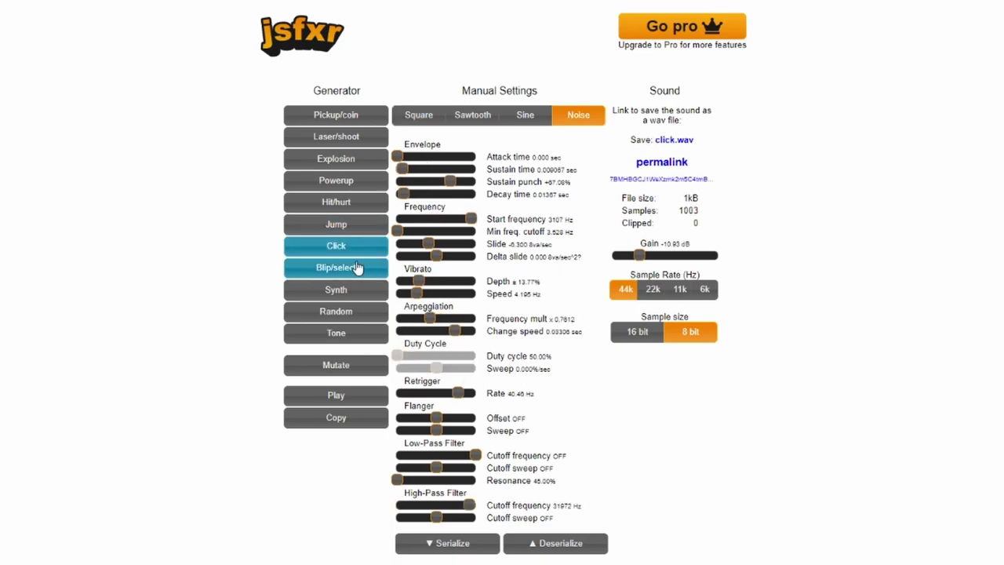
Step: Generate a random sound effect, then steer the paddle with A/D to return the ball
{"action": "left_click", "coordinate": [345, 313]}
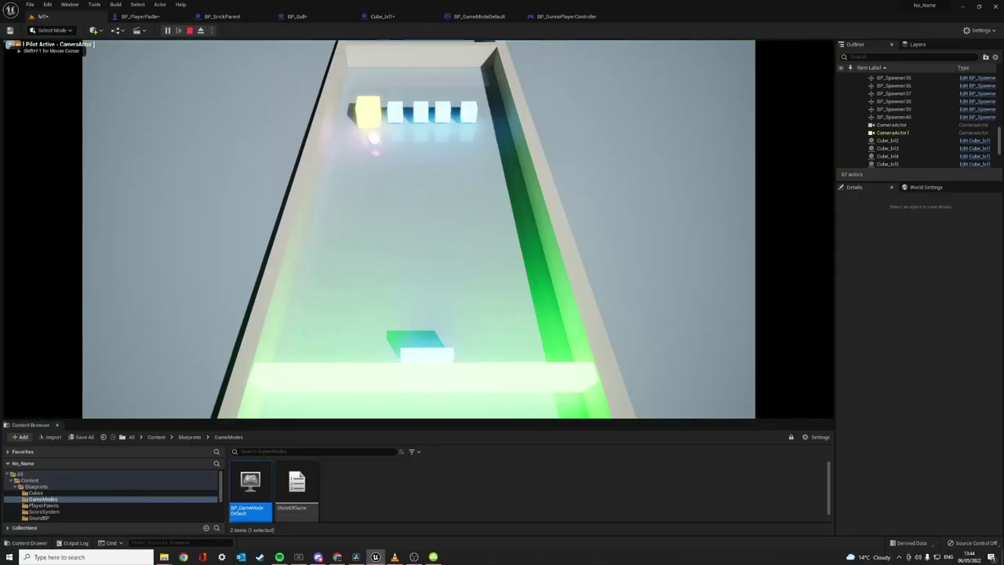
{"action": "key", "text": "d"}
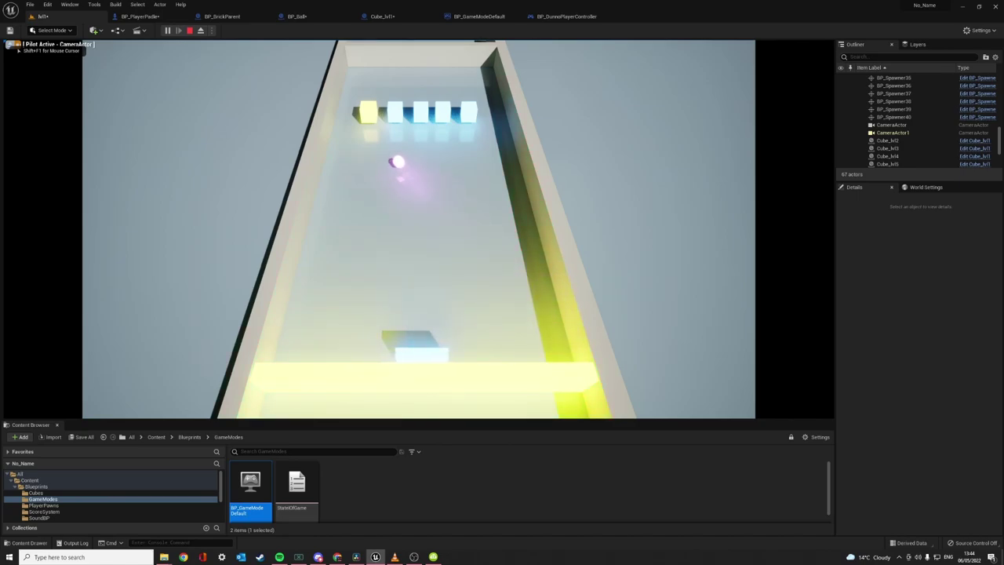
{"action": "key", "text": "a"}
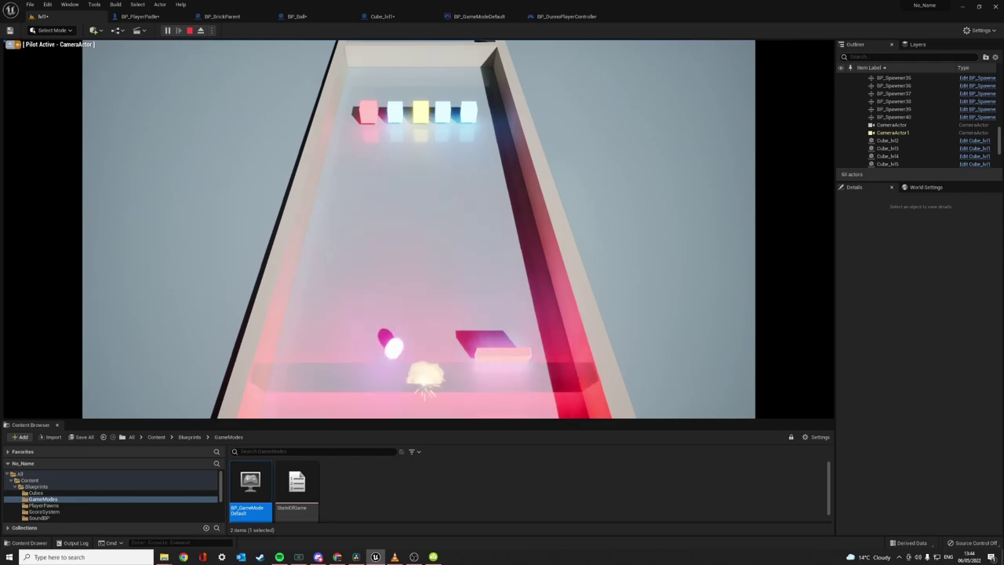
{"action": "key", "text": "a"}
{"action": "key", "text": "d"}
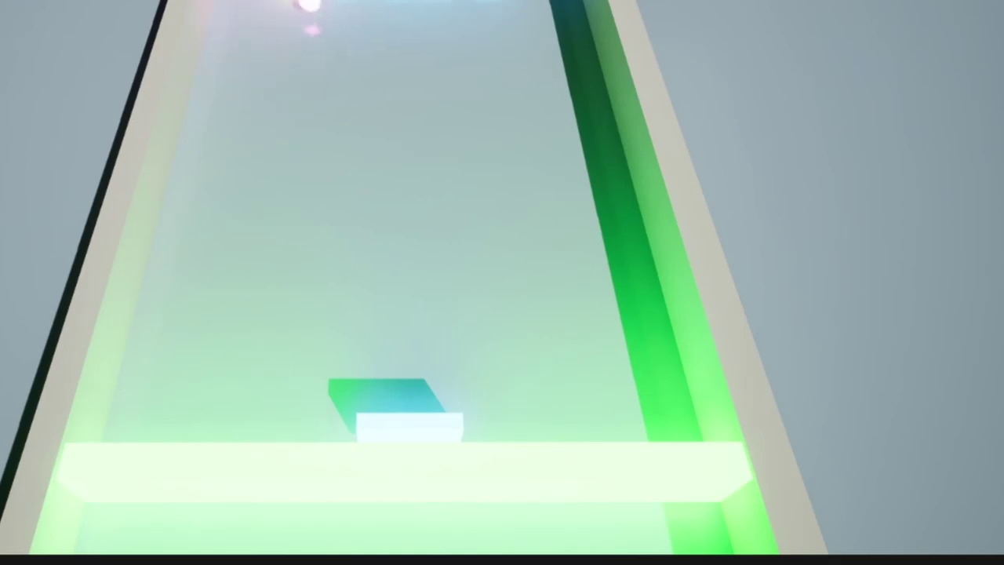
{"action": "key", "text": "a"}
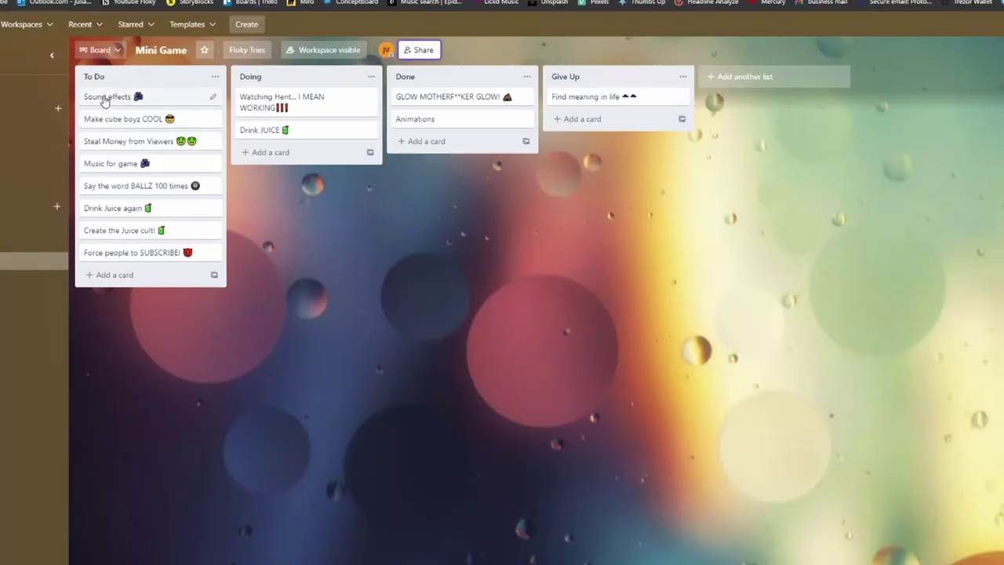
Step: Drag the Sound effects card into Done and Make cube boyz COOL into Doing
{"action": "left_click_drag", "start_coordinate": [105, 100], "coordinate": [422, 138]}
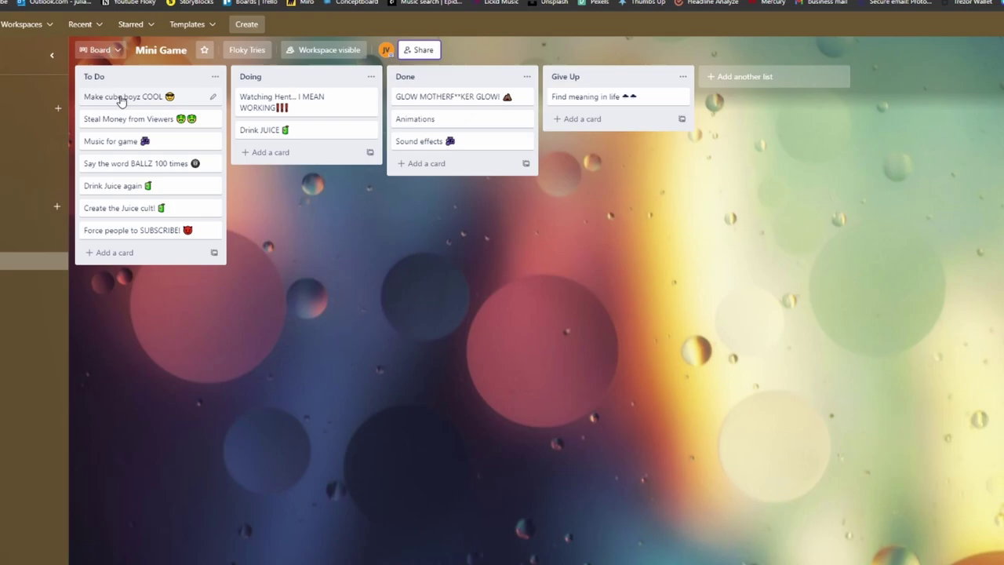
{"action": "left_click_drag", "start_coordinate": [113, 100], "coordinate": [276, 167]}
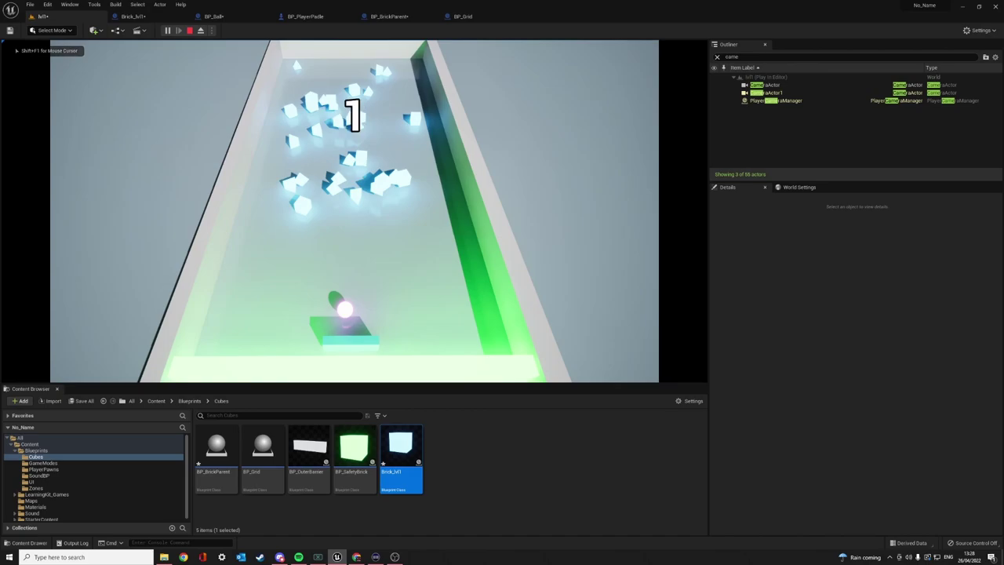
Step: Shift the paddle with A and D to return the launched ball toward the glowing cubes
{"action": "key", "text": "a"}
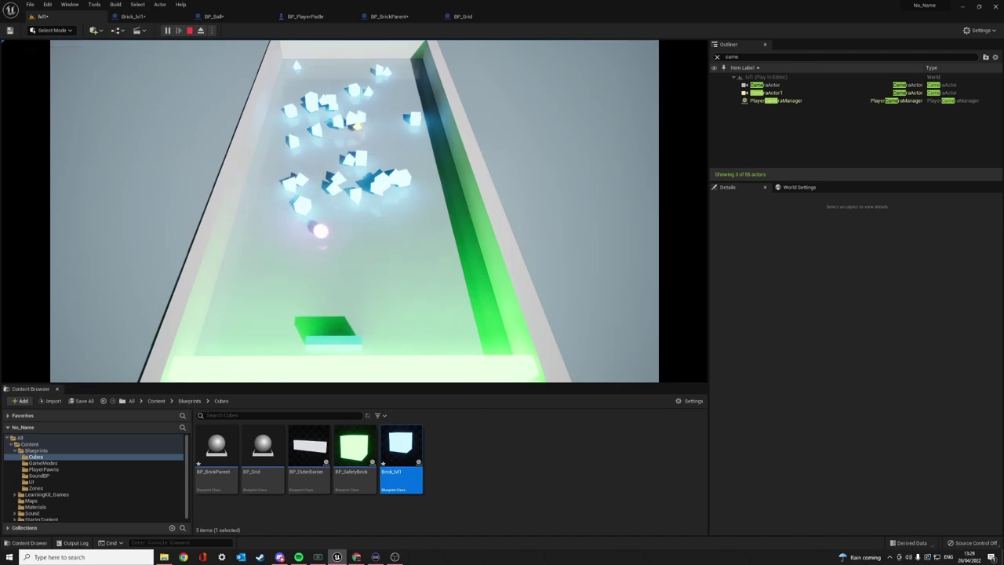
{"action": "key", "text": "d"}
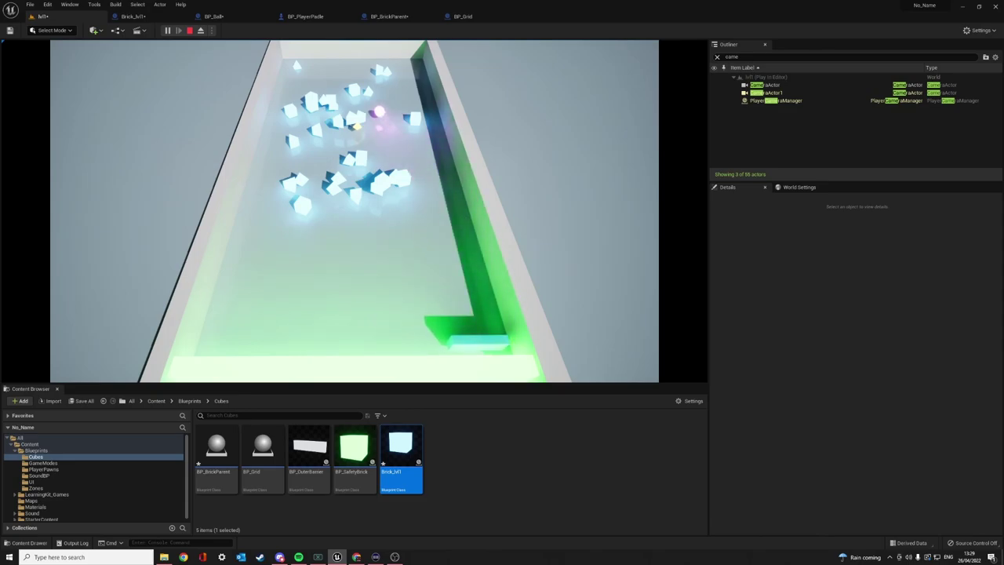
{"action": "key", "text": "a"}
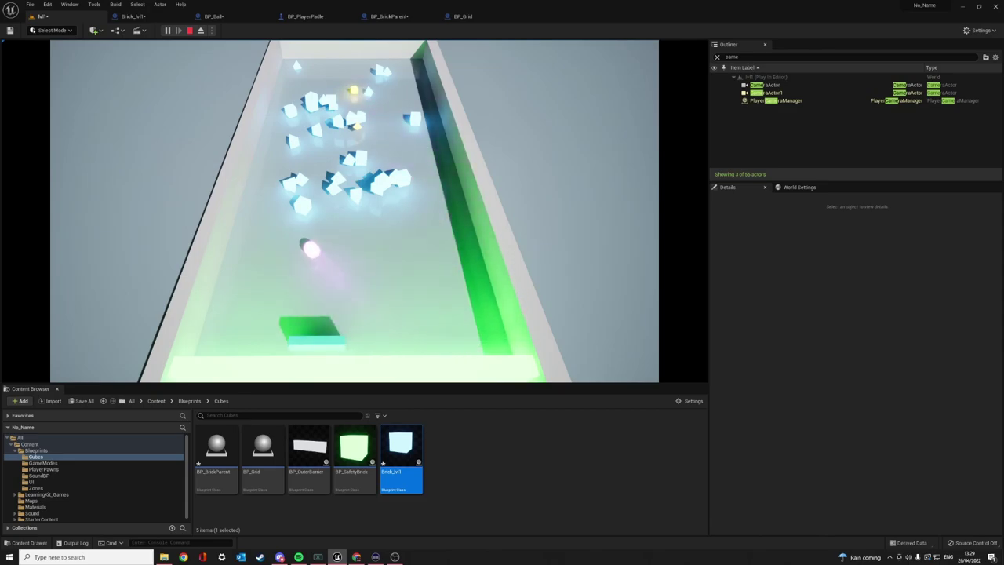
{"action": "key", "text": "a"}
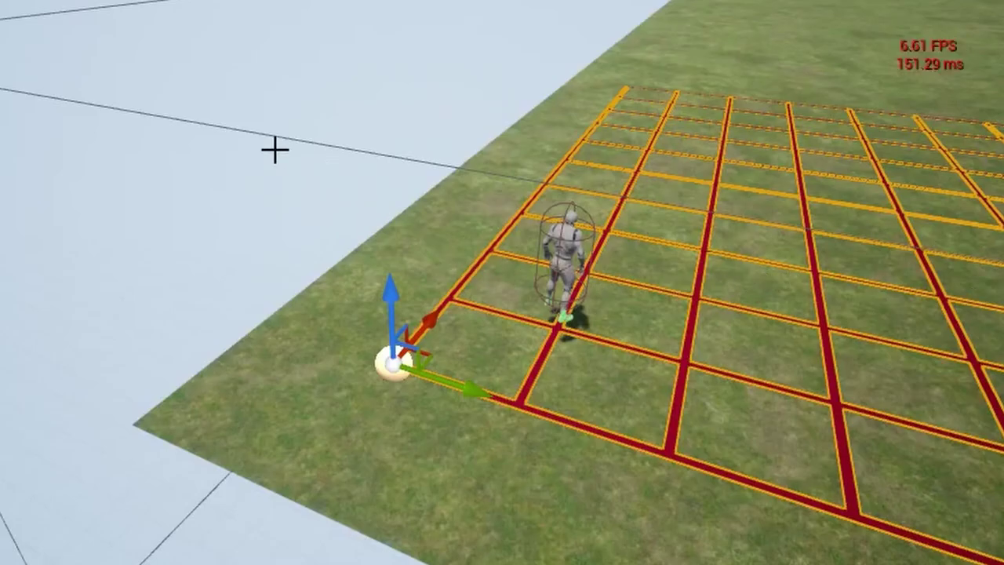
Step: Start Play-in-Editor with Alt+P to see the rows of glowing cubes
{"action": "key", "text": "alt+p"}
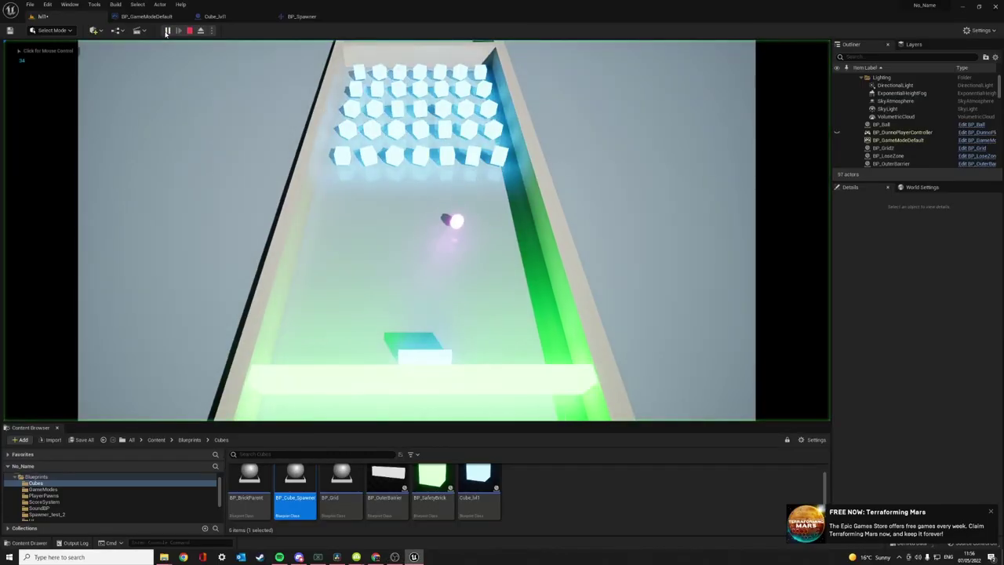
Step: Focus the game viewport and track the ball with the paddle using A and D
{"action": "left_click", "coordinate": [180, 94]}
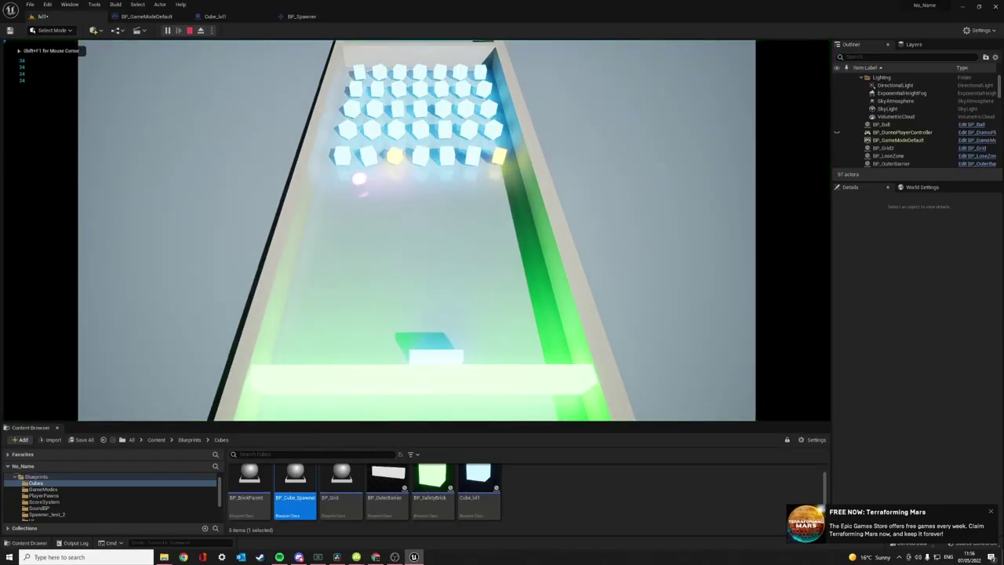
{"action": "key", "text": "a"}
{"action": "key", "text": "d"}
{"action": "key", "text": "a"}
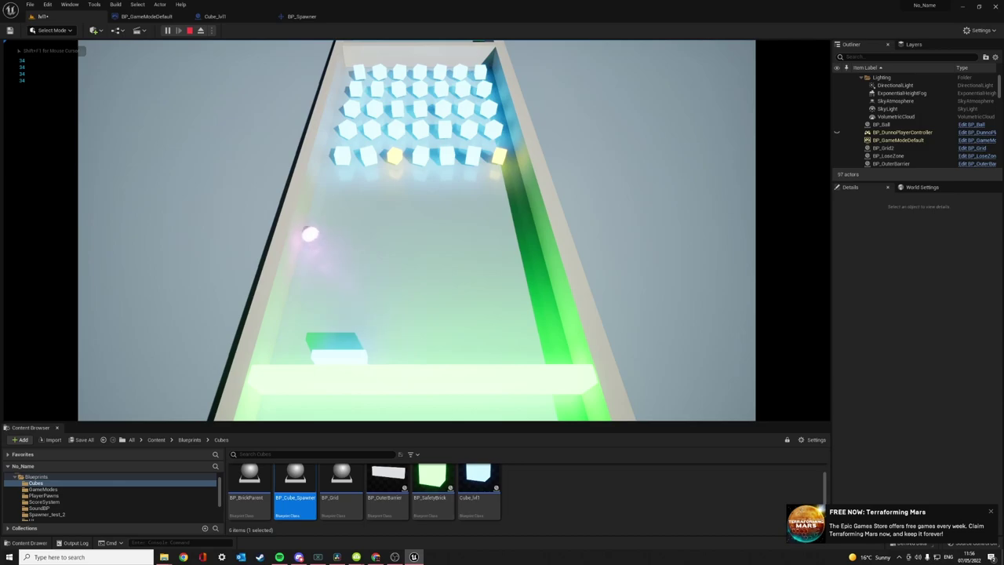
{"action": "key", "text": "d"}
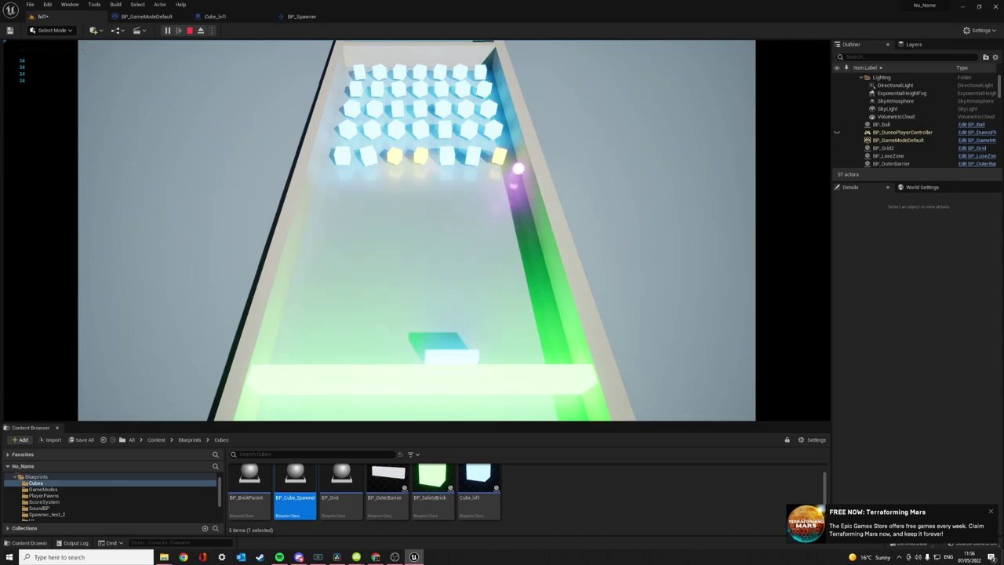
{"action": "key", "text": "a"}
{"action": "key", "text": "d"}
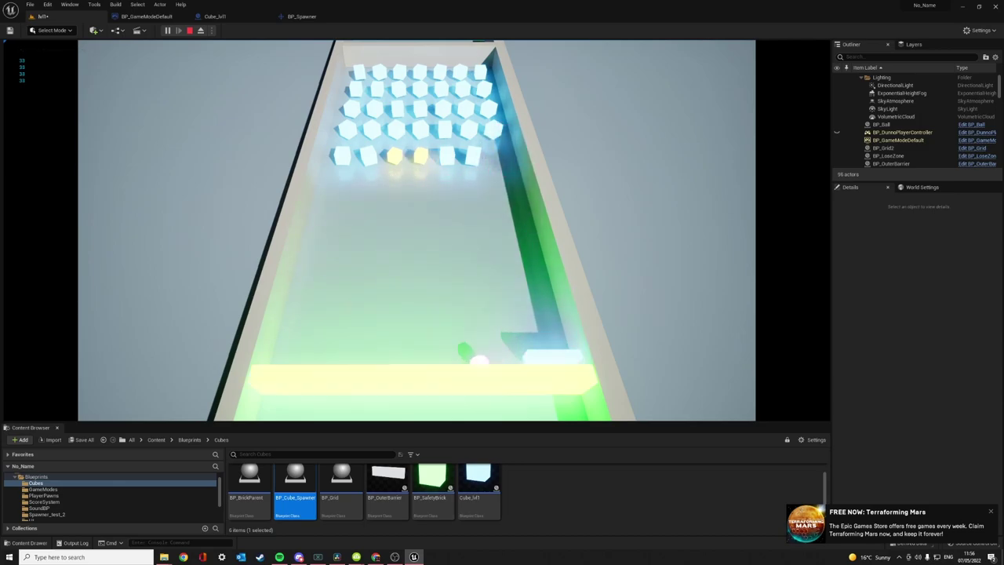
{"action": "key", "text": "a"}
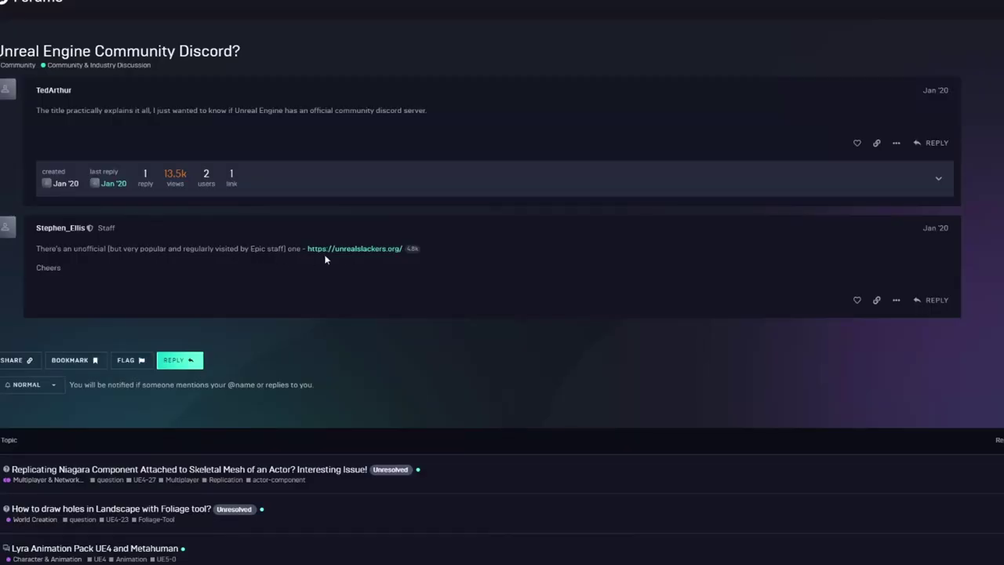
Step: Open the unrealslackers.org link from the staff reply in the thread
{"action": "left_click", "coordinate": [365, 248]}
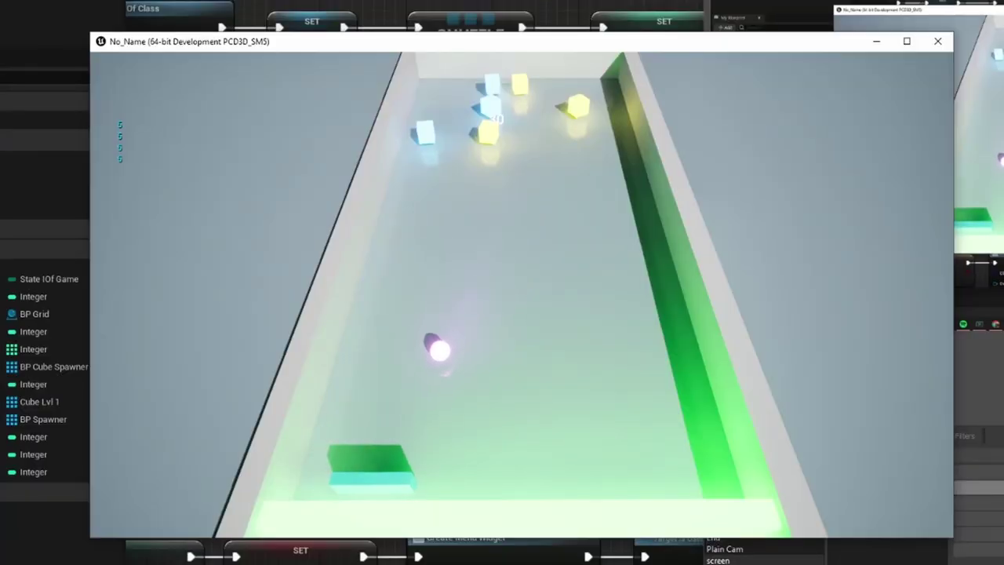
Step: Move the paddle right under the falling ball in the standalone game window
{"action": "key", "text": "Right"}
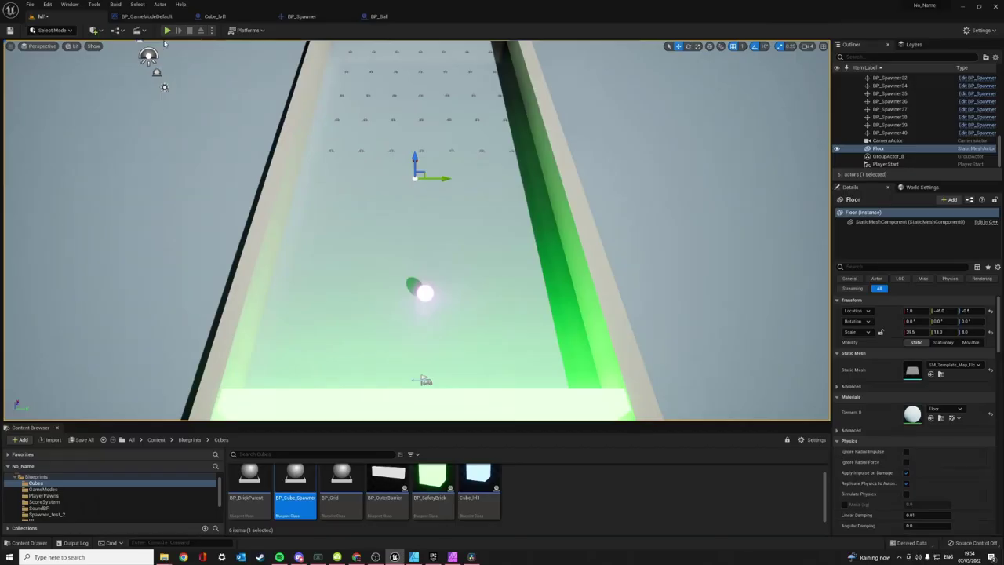
Step: Start a play session and steer the paddle with A and D to bounce the ball into the cubes
{"action": "key", "text": "alt+p"}
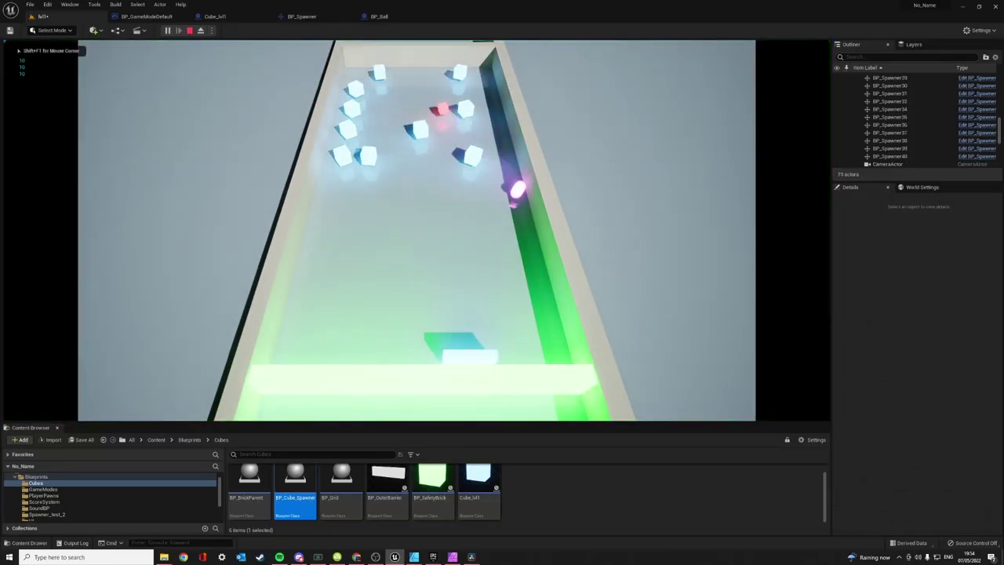
{"action": "key", "text": "a"}
{"action": "key", "text": "d"}
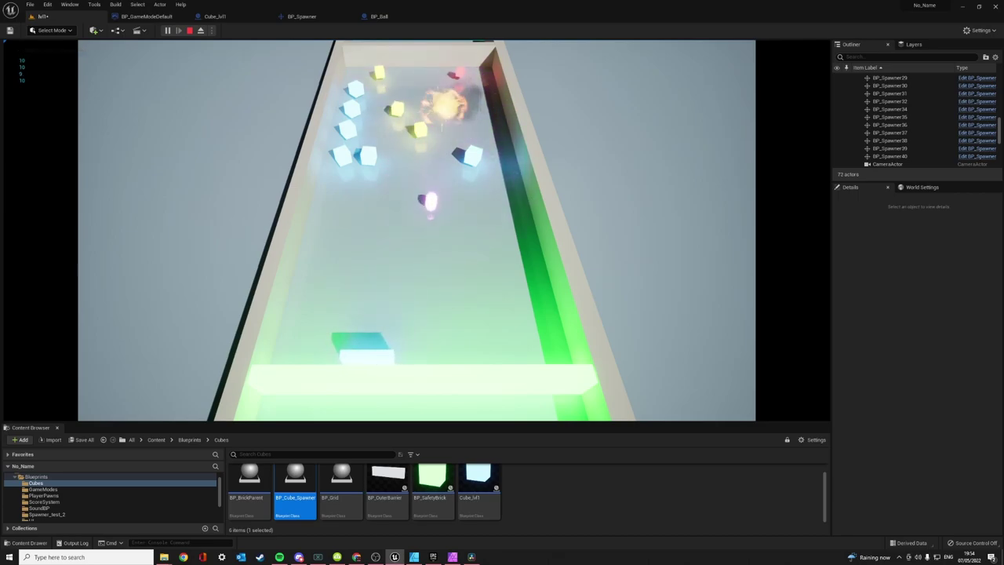
{"action": "key", "text": "d"}
{"action": "key", "text": "a"}
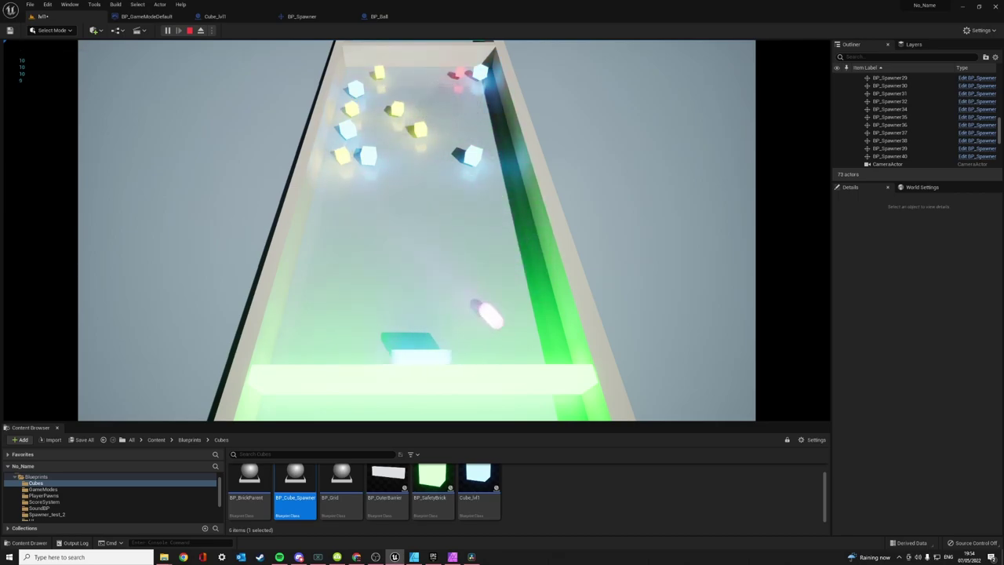
{"action": "key", "text": "d"}
{"action": "key", "text": "d"}
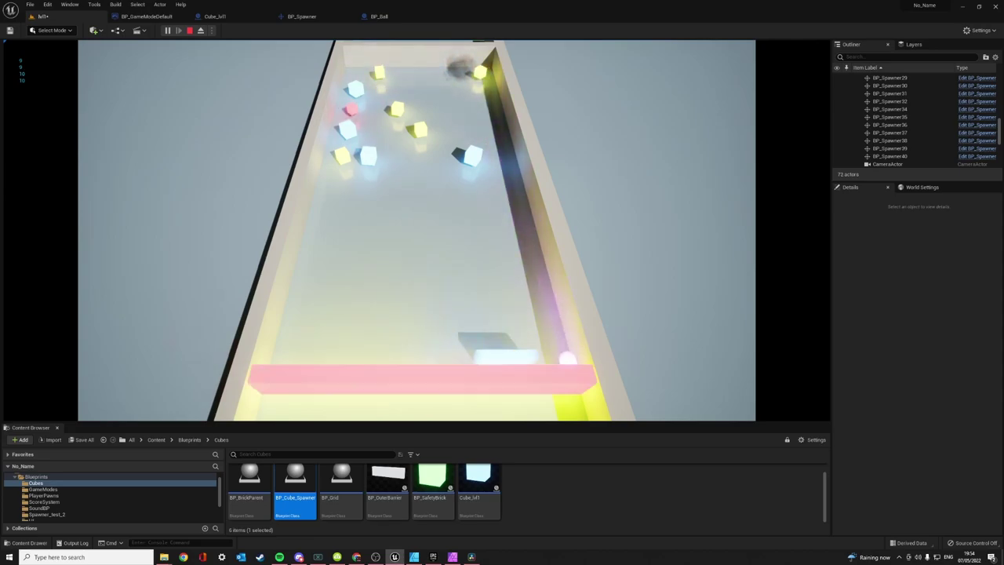
Step: Keep steering the paddle with A and D to stay under the ball
{"action": "key", "text": "a"}
{"action": "key", "text": "a"}
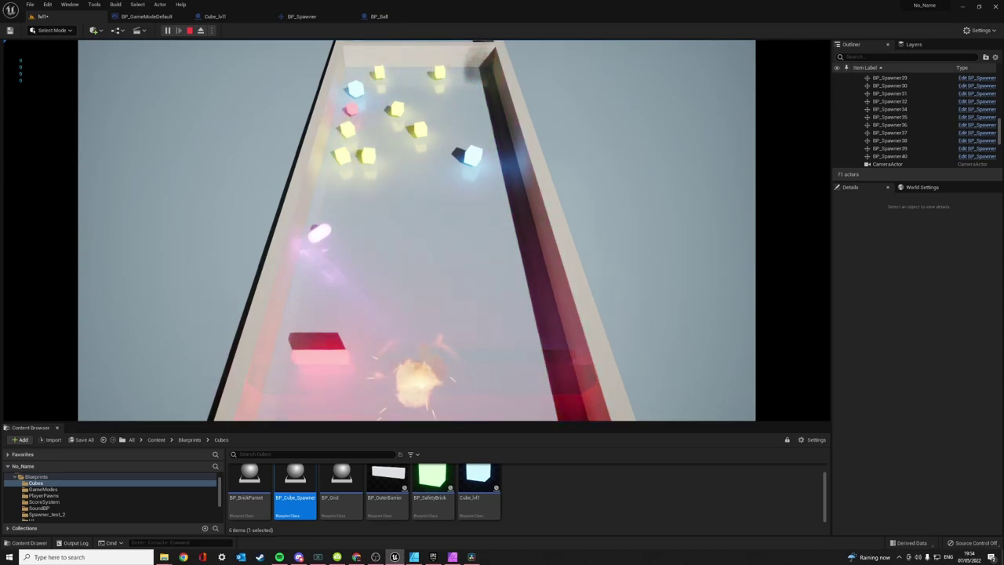
{"action": "key", "text": "d"}
{"action": "key", "text": "d"}
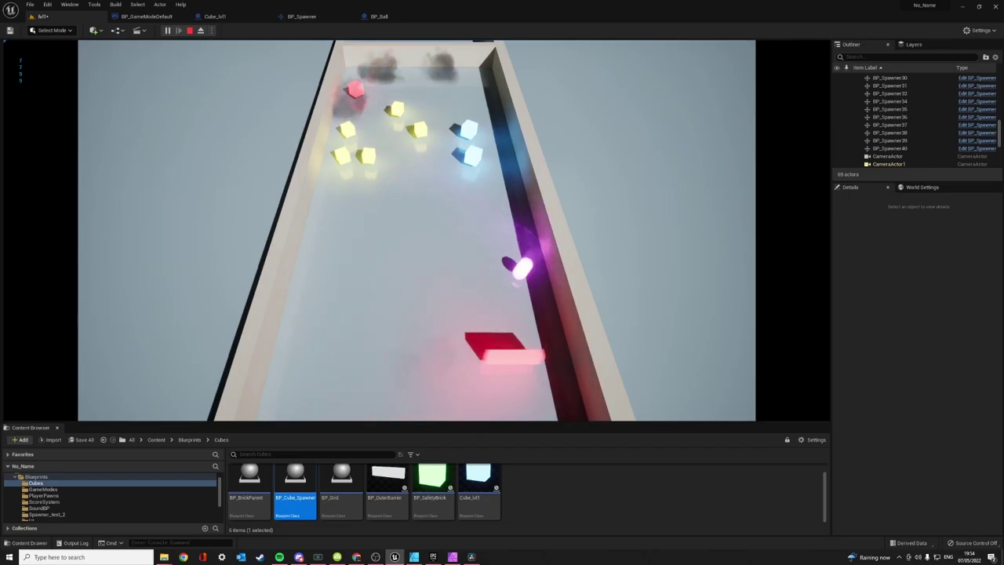
{"action": "key", "text": "a"}
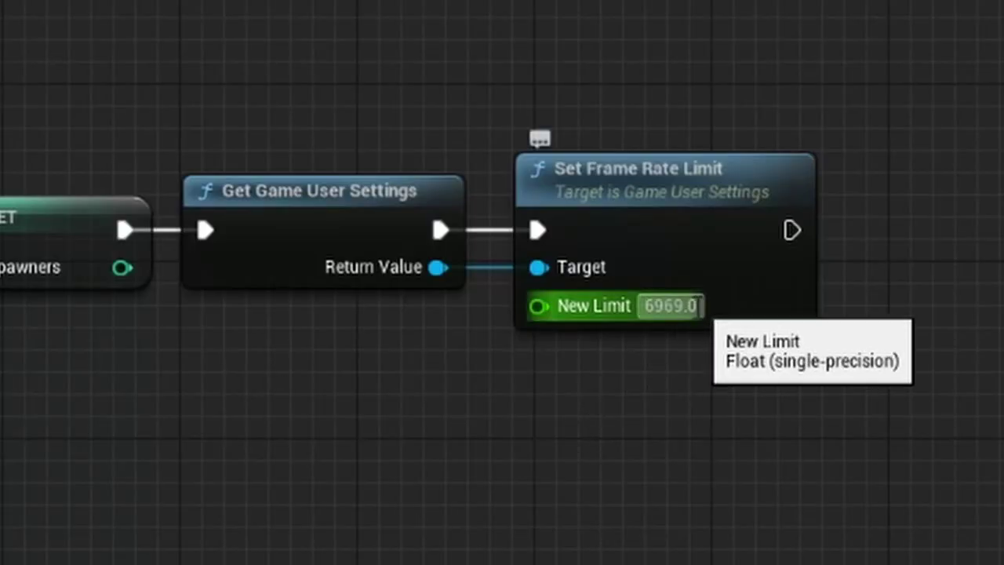
Step: Change the Set Frame Rate Limit node's New Limit from 6969.0 to 60
{"action": "left_click", "coordinate": [670, 306]}
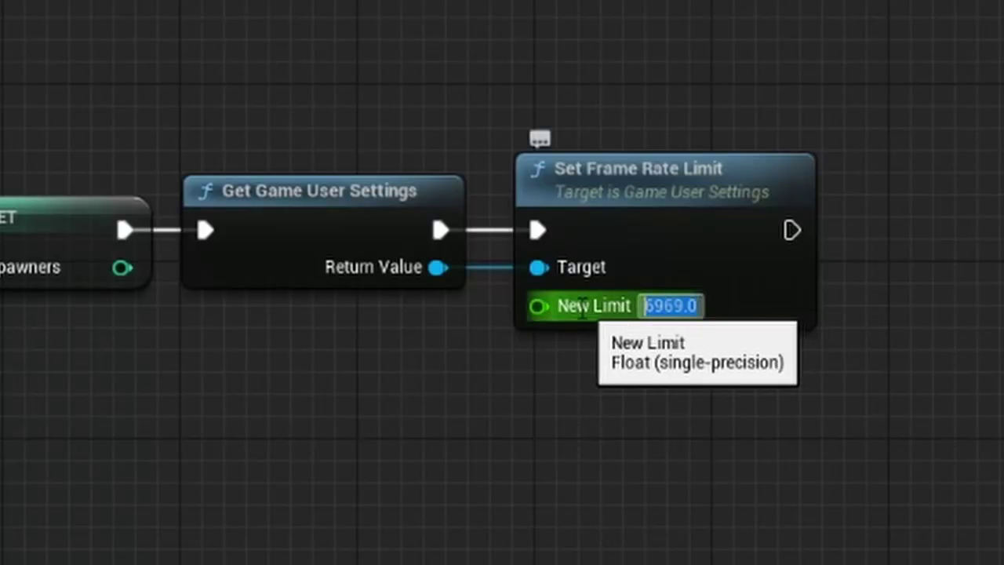
{"action": "key", "text": "BackSpace"}
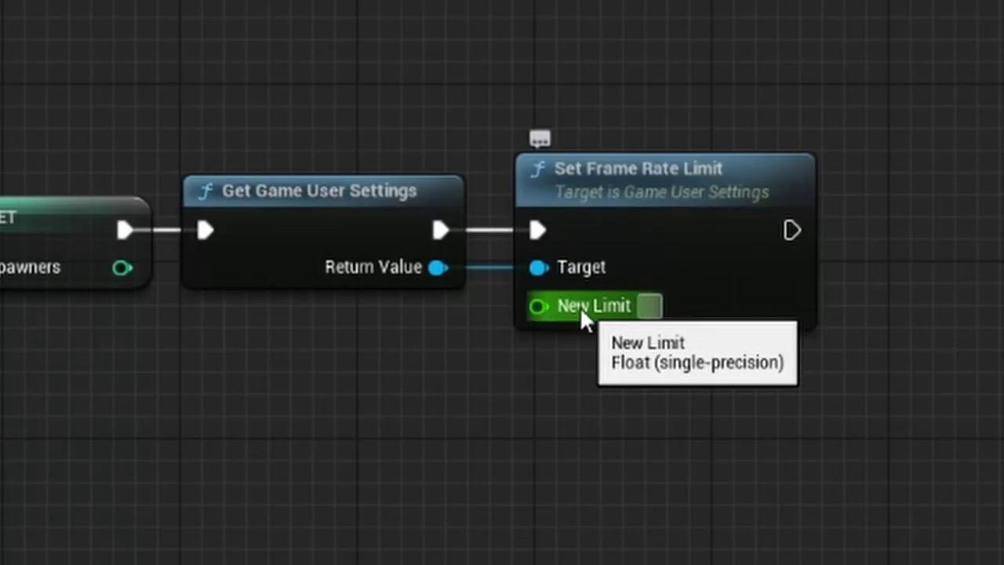
{"action": "type", "text": "60"}
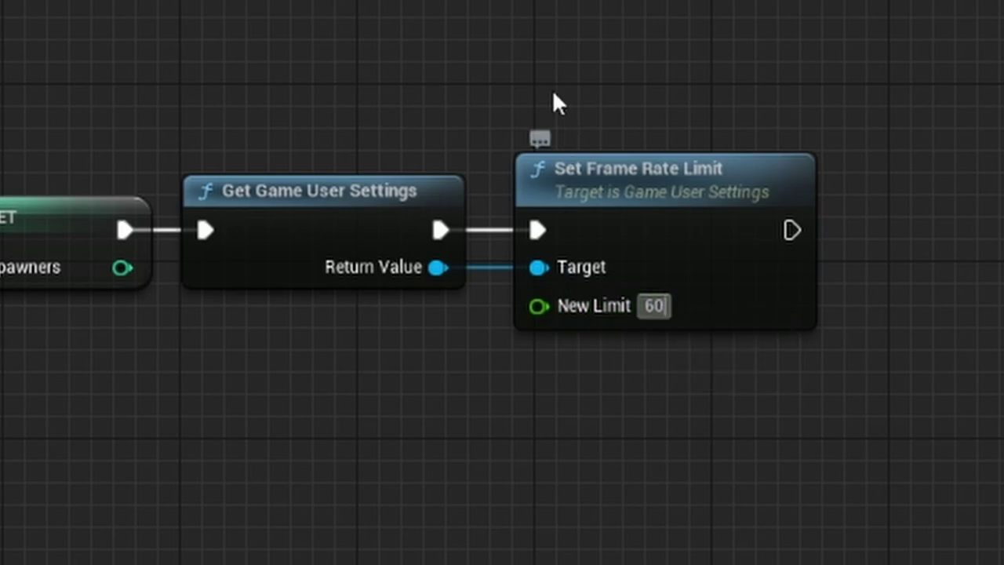
{"action": "left_click", "coordinate": [553, 92]}
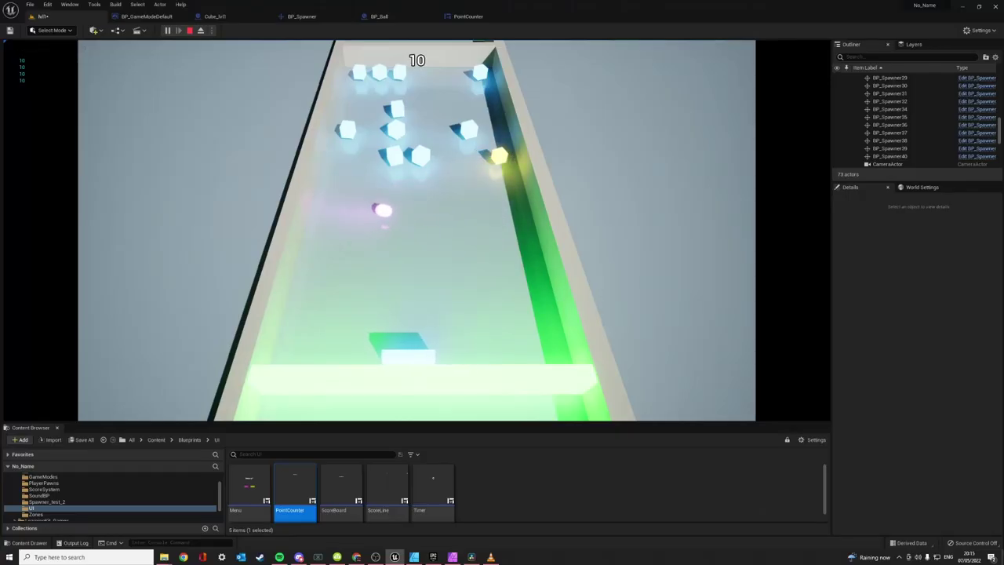
{"action": "key", "text": "Left"}
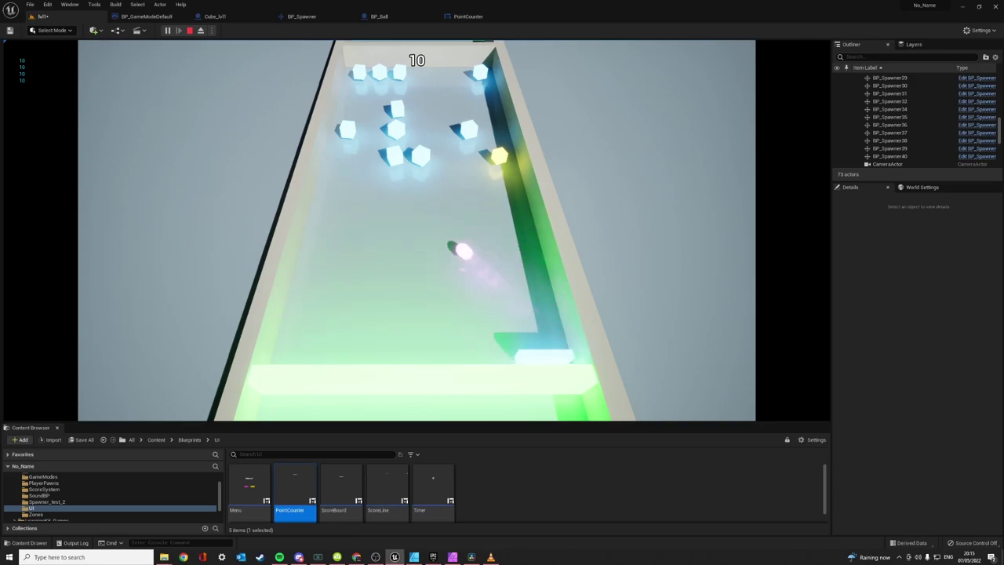